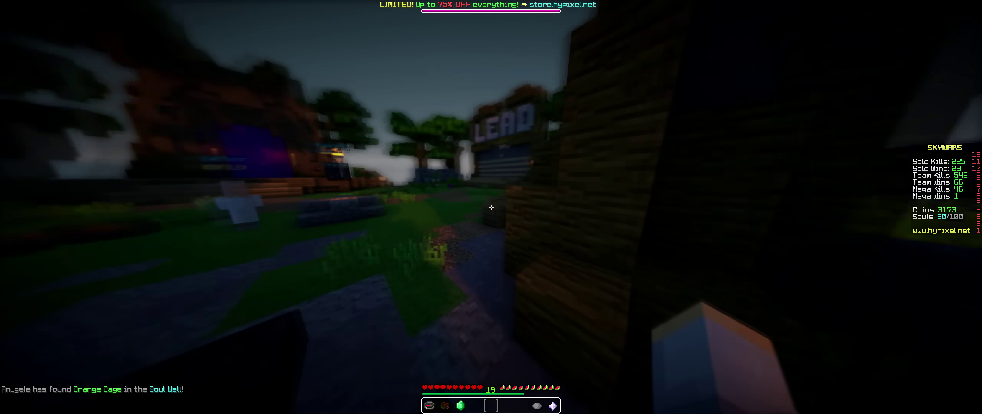
# Step: Walk through the lobby to the SkyWars signs and join the Insane Mode queue
pyautogui.press('w')
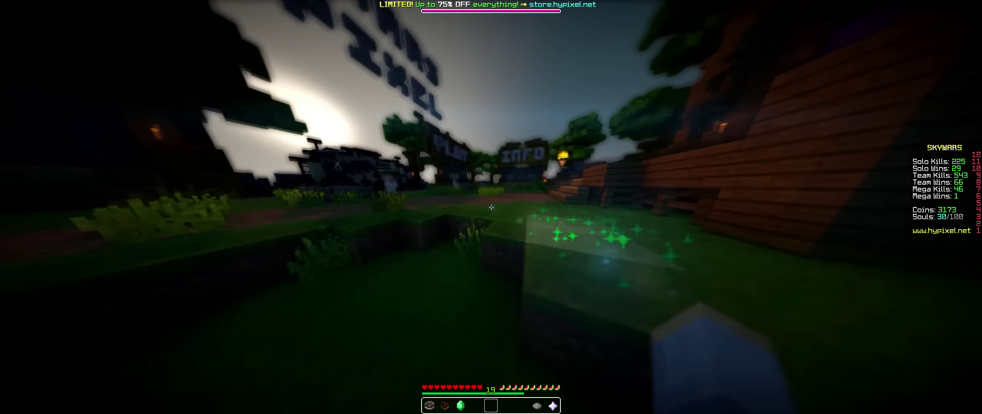
pyautogui.press('w')
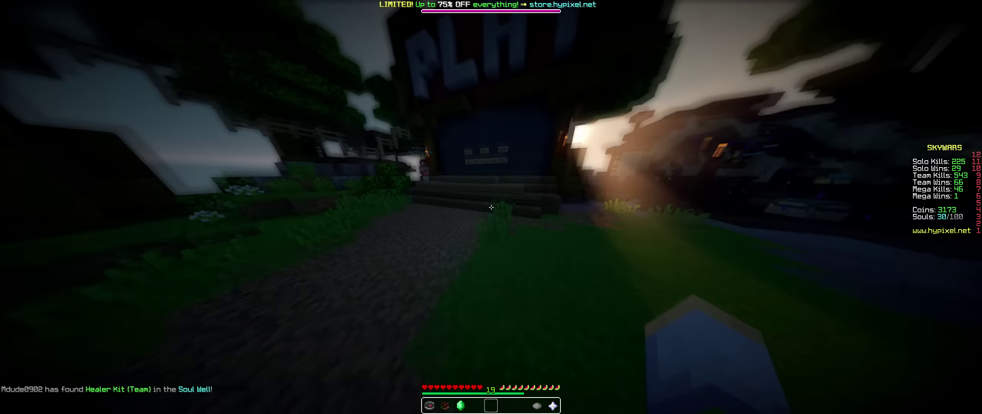
pyautogui.press('w')
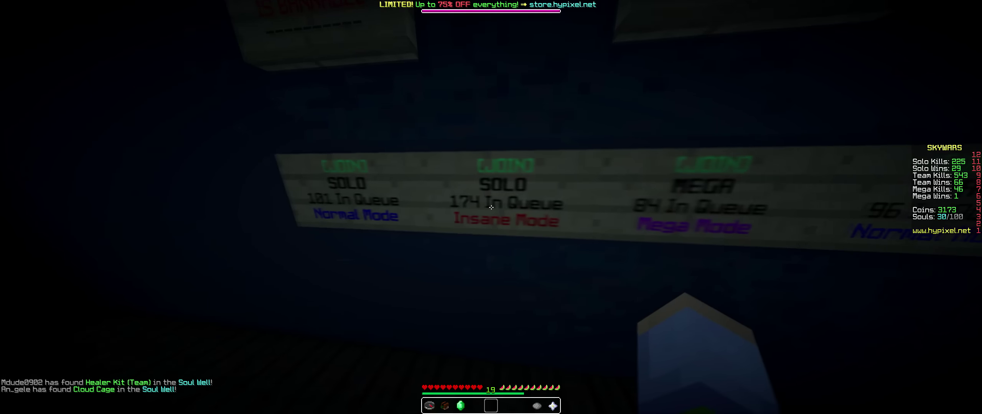
pyautogui.rightClick(491, 207)
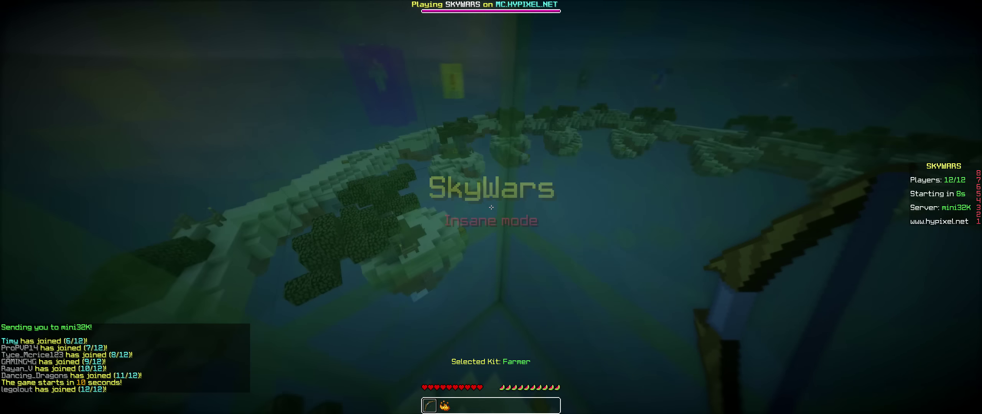
# Step: Select the Ecologist kit and place a plank block while dropping from the cage
pyautogui.rightClick(492, 208)
pyautogui.click(497, 162)
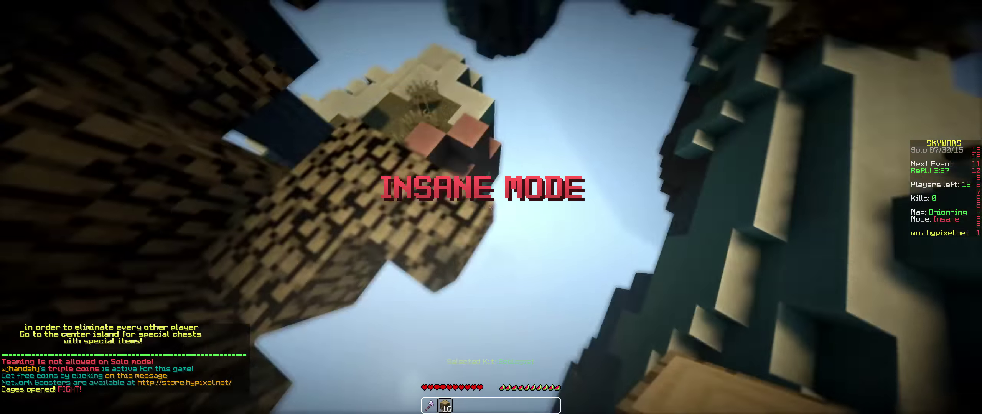
pyautogui.press('2')
pyautogui.rightClick(491, 207)
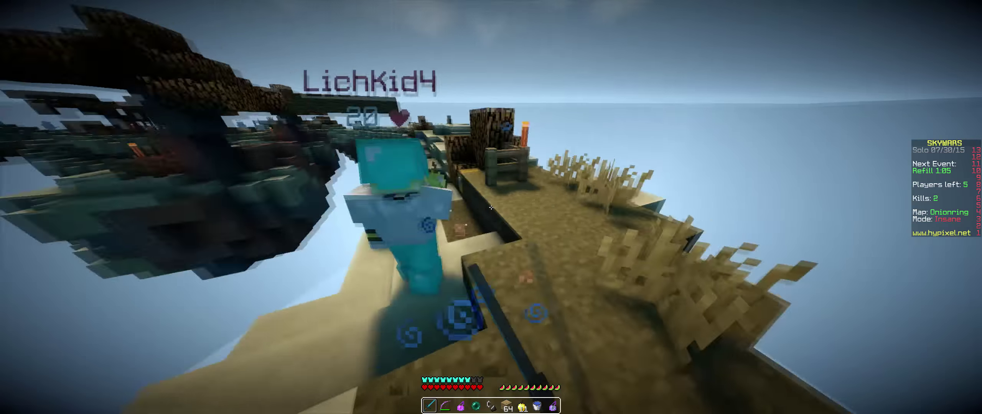
# Step: Hit the nearby enemy player twice, then check the inventory
pyautogui.click(491, 207)
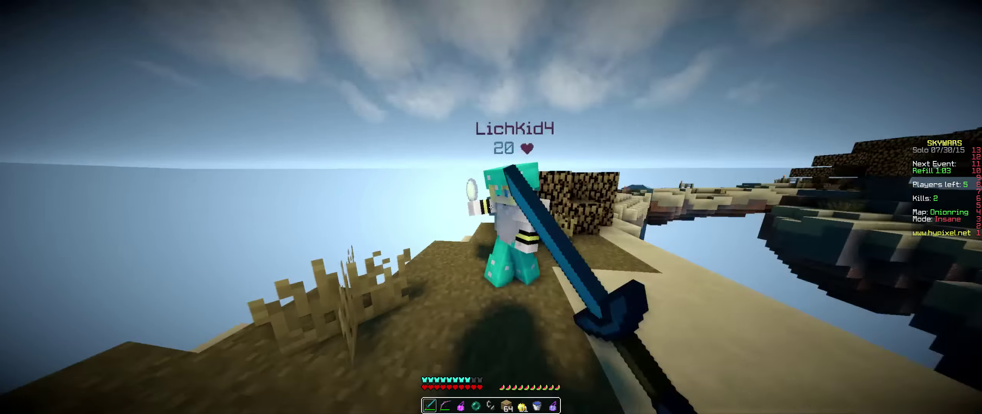
pyautogui.click(491, 207)
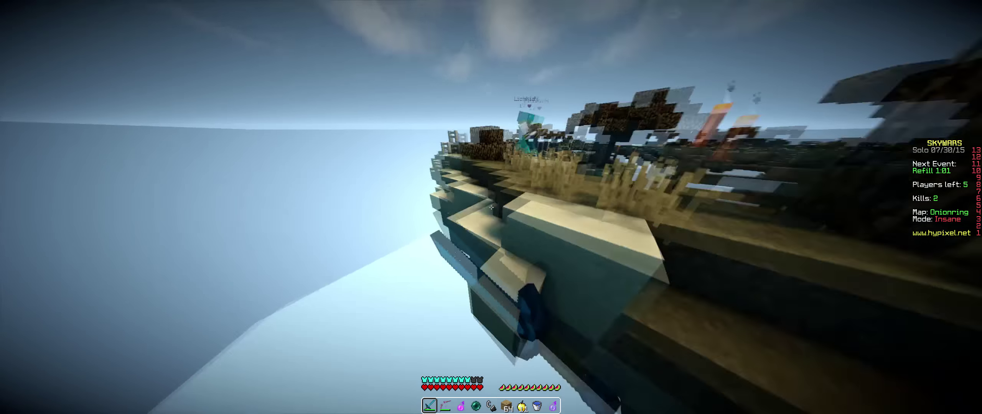
pyautogui.press('e')
pyautogui.press('e')
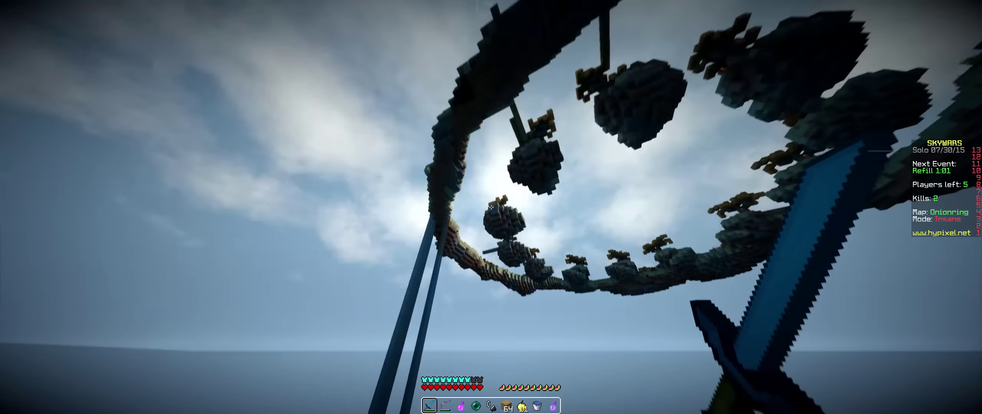
pyautogui.press('3')
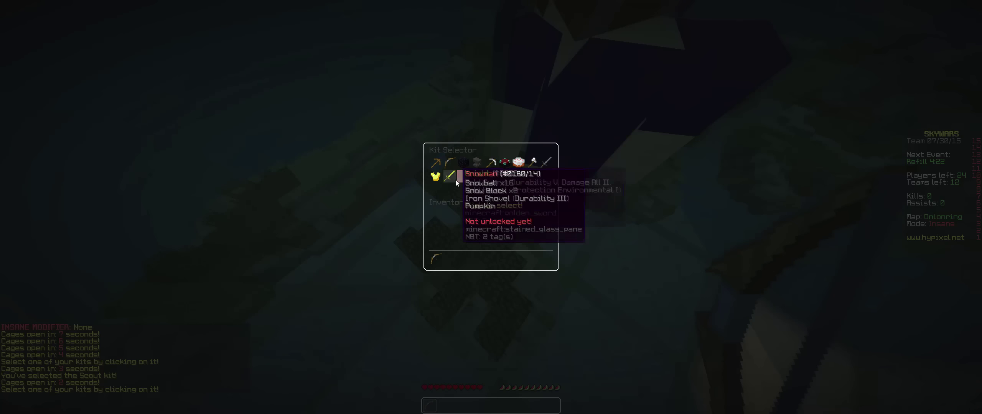
# Step: Choose the Knight kit and take the snowballs from the island chest
pyautogui.click(449, 179)
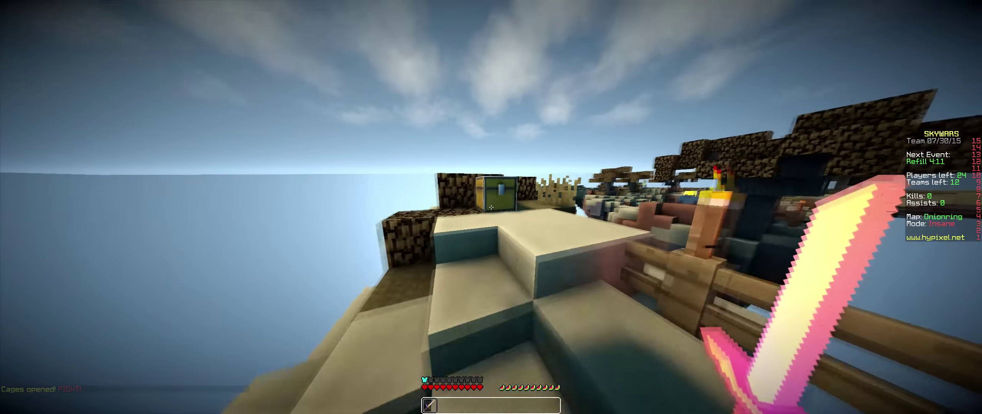
pyautogui.rightClick(491, 208)
pyautogui.keyDown('shift'); pyautogui.click(492, 194); pyautogui.keyUp('shift')
pyautogui.press('Escape')
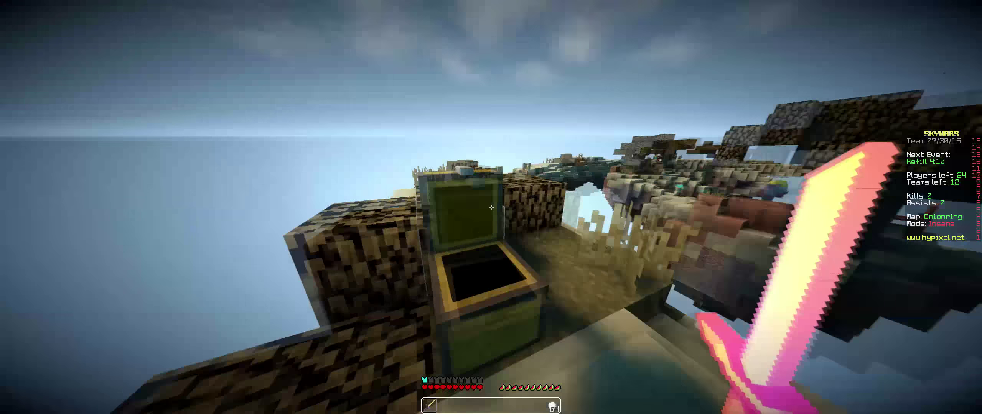
# Step: Cross the sand bridge toward the logs and attack the approaching enemy
pyautogui.press('w')
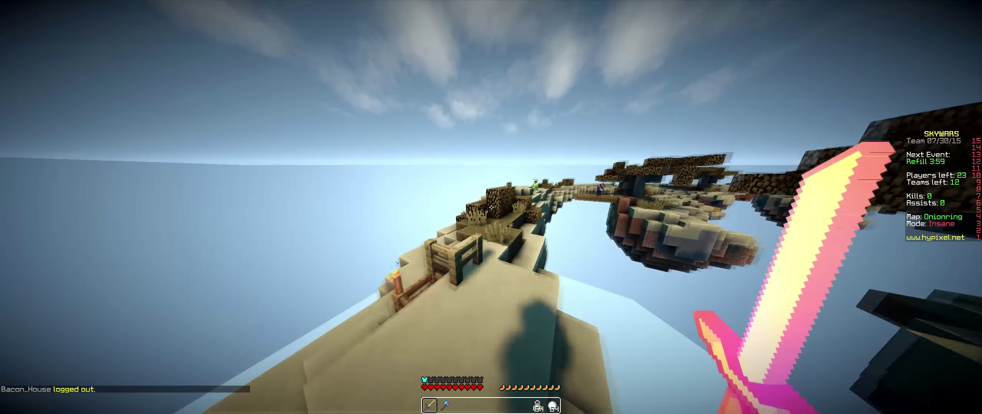
pyautogui.press('w')
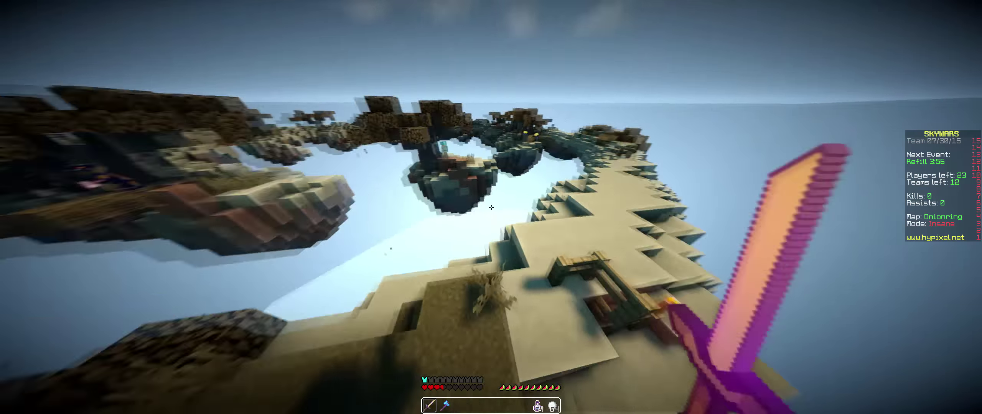
pyautogui.click(491, 207)
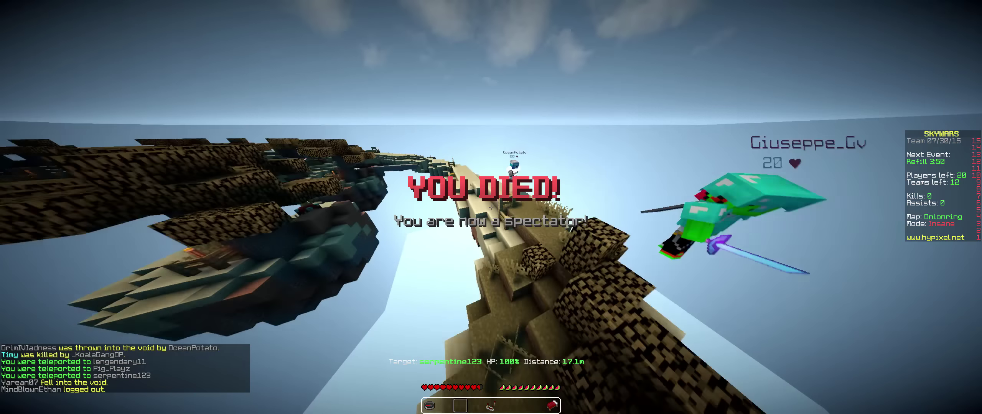
# Step: Use the spectator compass to open the Teleporter player list
pyautogui.press('1')
pyautogui.rightClick(490, 207)
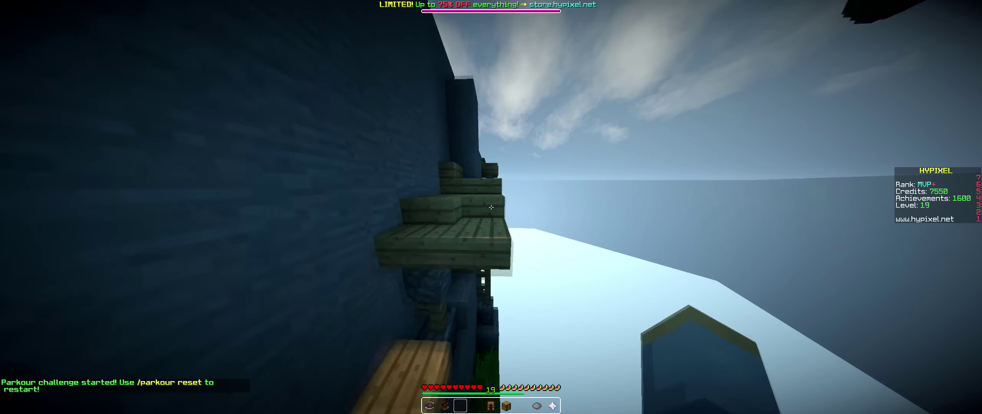
# Step: Run along the wooden parkour ledges toward the tower to reach the checkpoint
pyautogui.press('w')
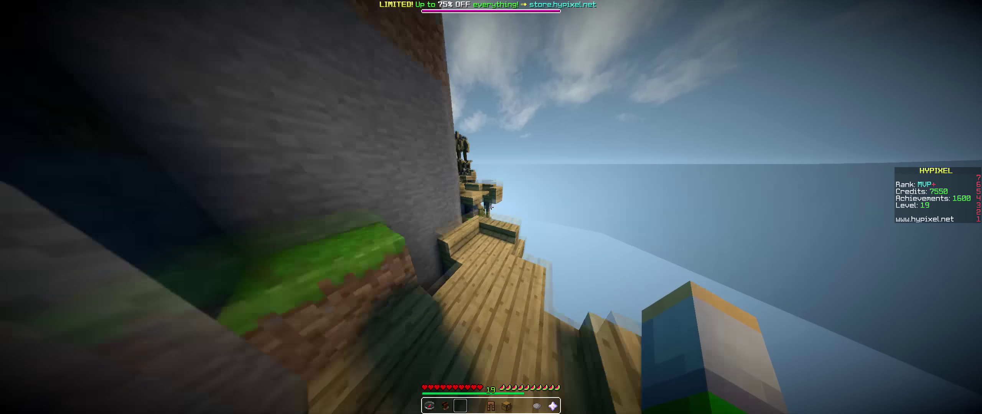
pyautogui.press('w')
pyautogui.press('w')
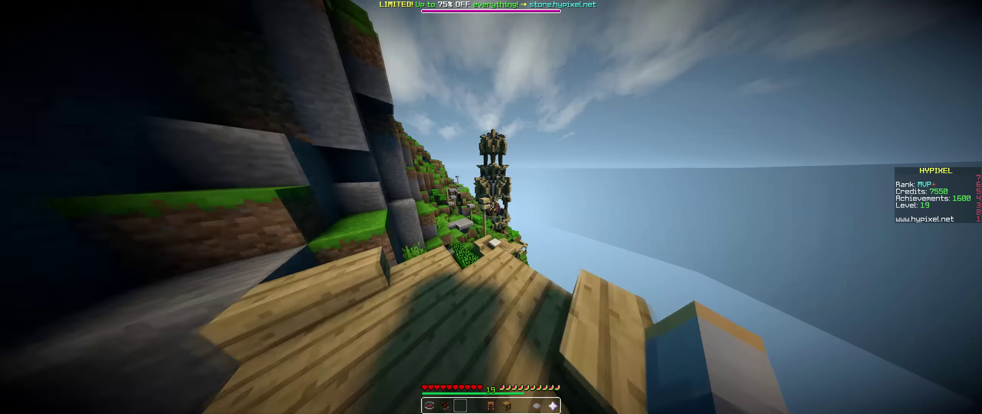
pyautogui.press('w')
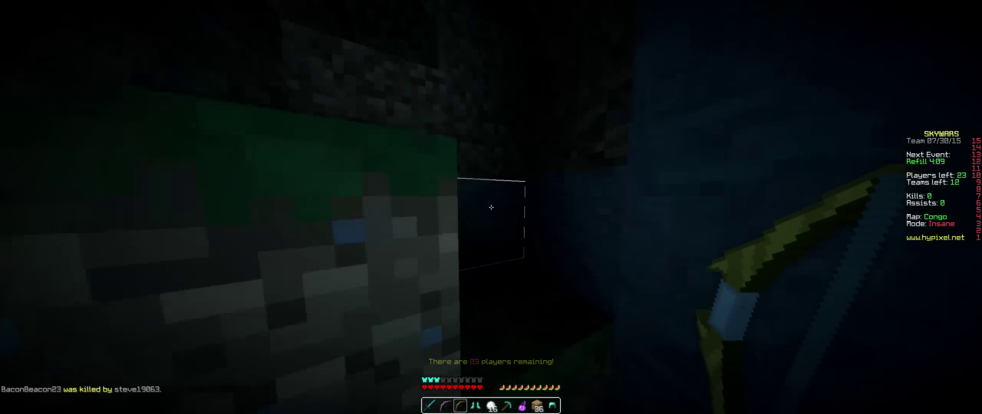
# Step: Check the inventory, then knock a nearby opponent into the void with the sword
pyautogui.press('9')
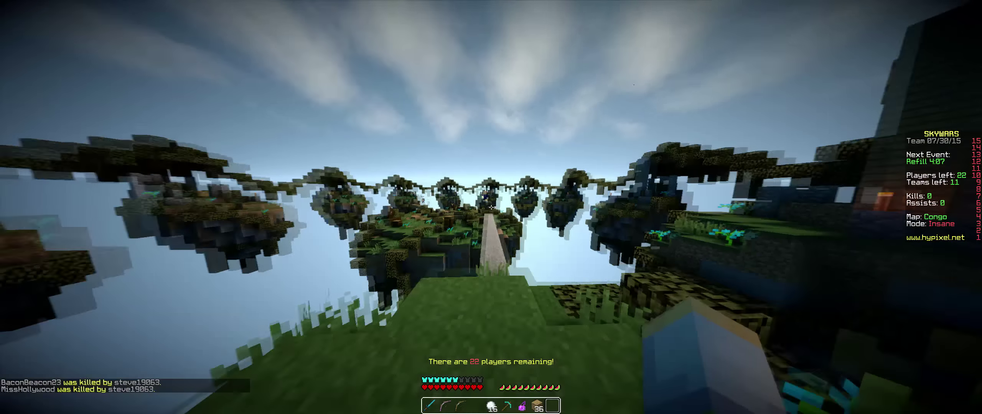
pyautogui.press('e')
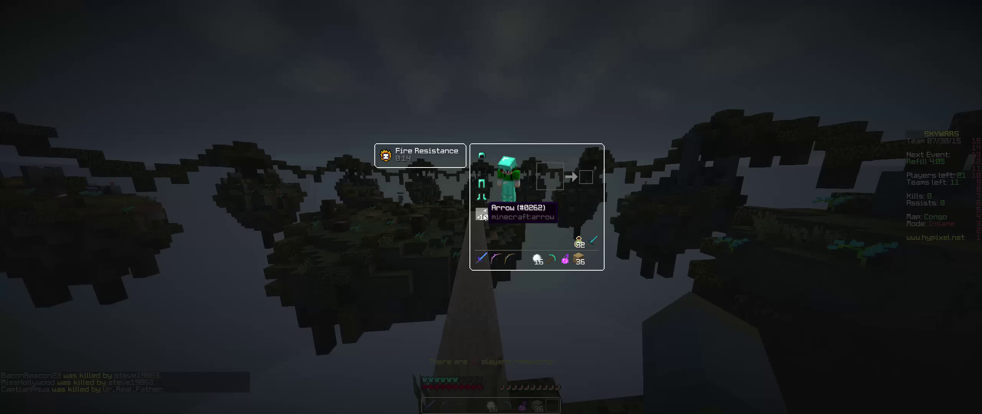
pyautogui.press('e')
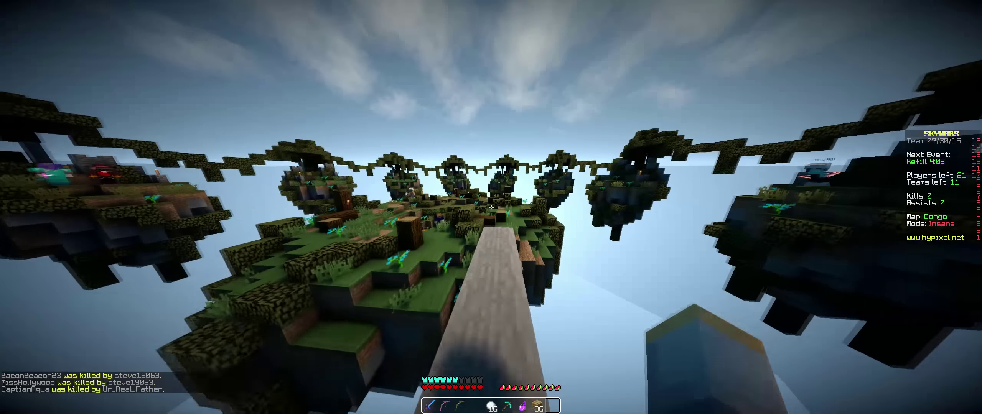
pyautogui.press('2')
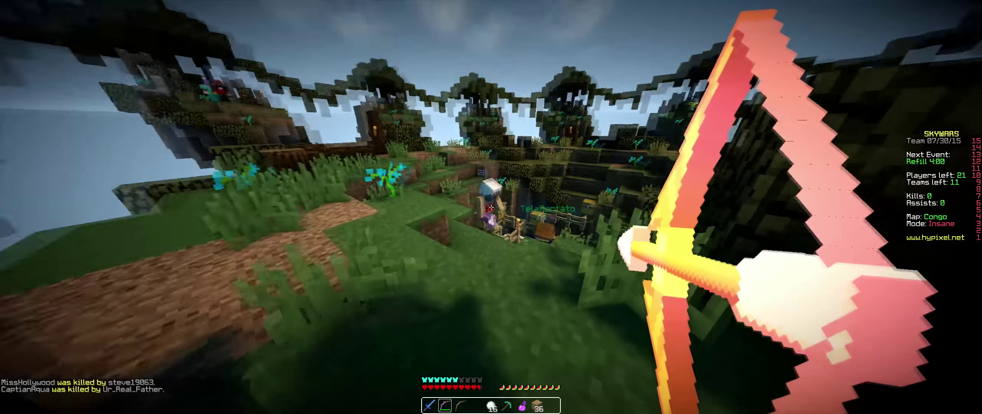
pyautogui.press('1')
pyautogui.click(491, 207)
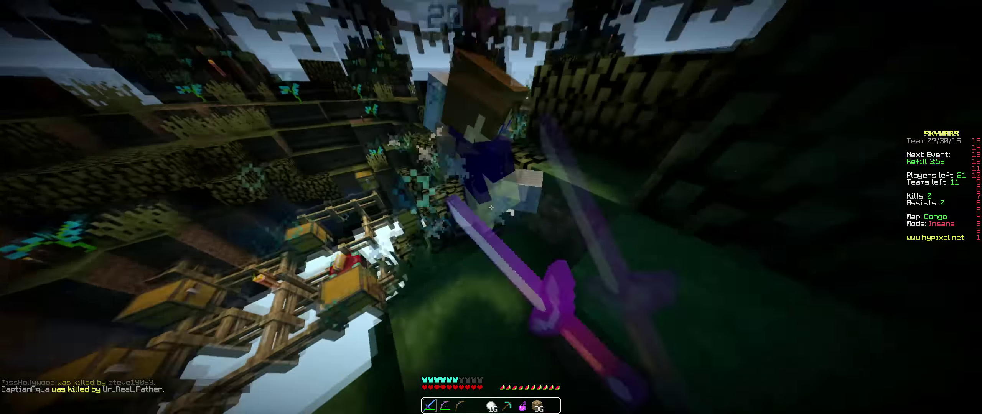
pyautogui.click(491, 207)
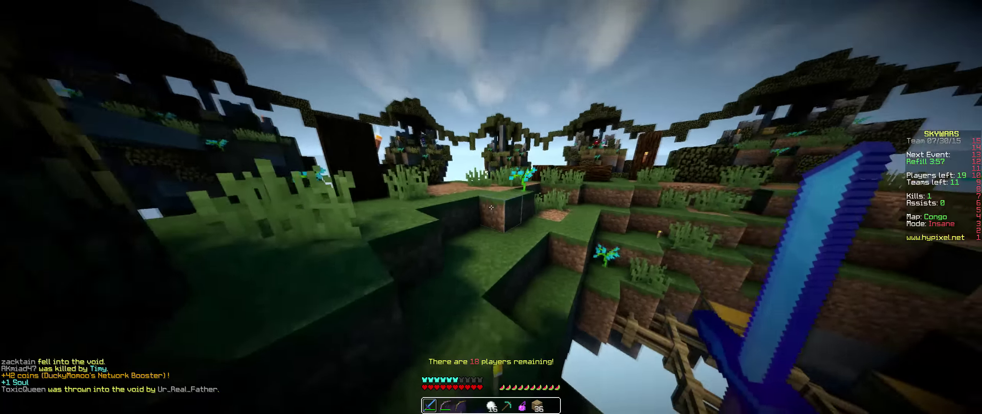
pyautogui.press('7')
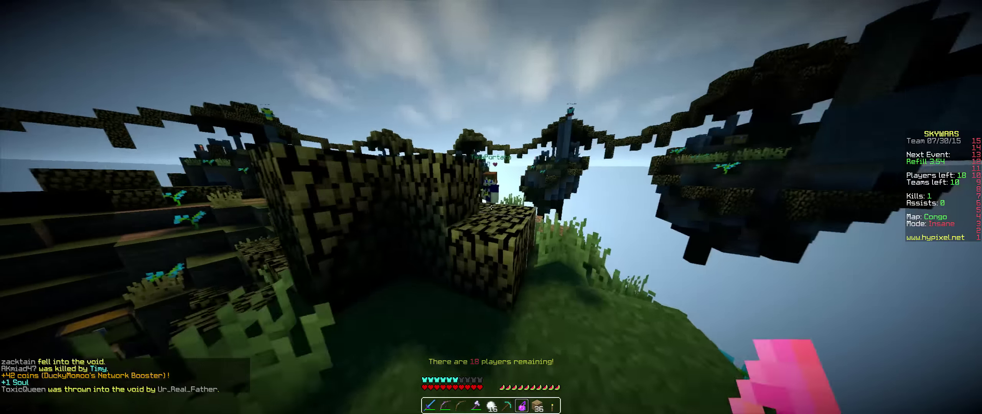
pyautogui.press('e')
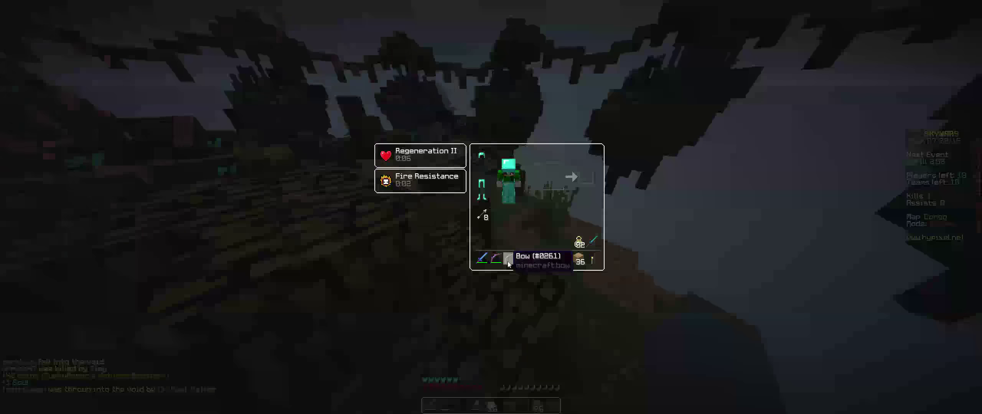
pyautogui.press('e')
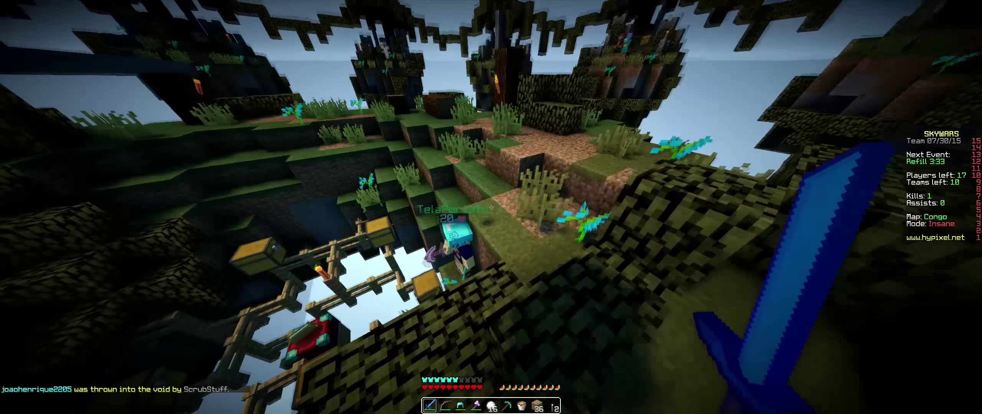
# Step: Shoot arrows at distant players with the bow between inventory checks
pyautogui.press('e')
pyautogui.press('e')
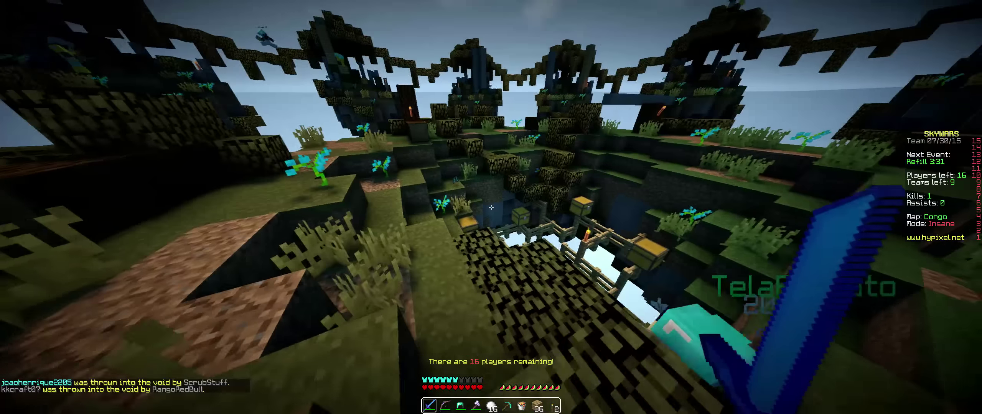
pyautogui.press('2')
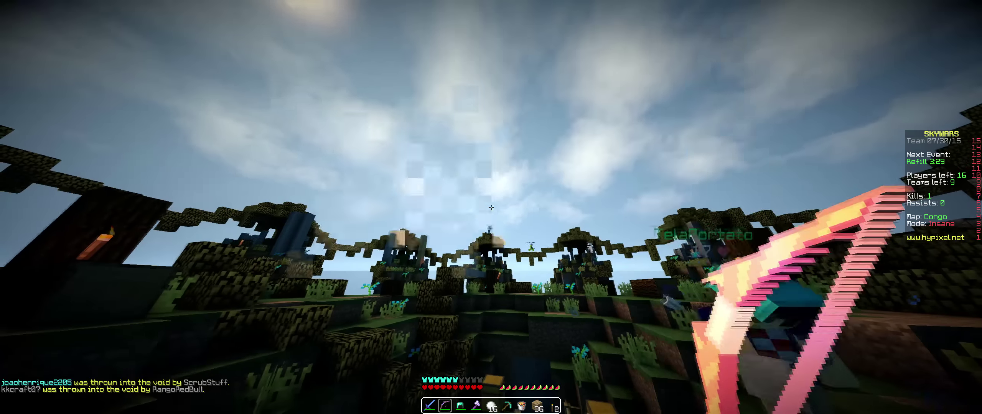
pyautogui.rightClick(492, 208)
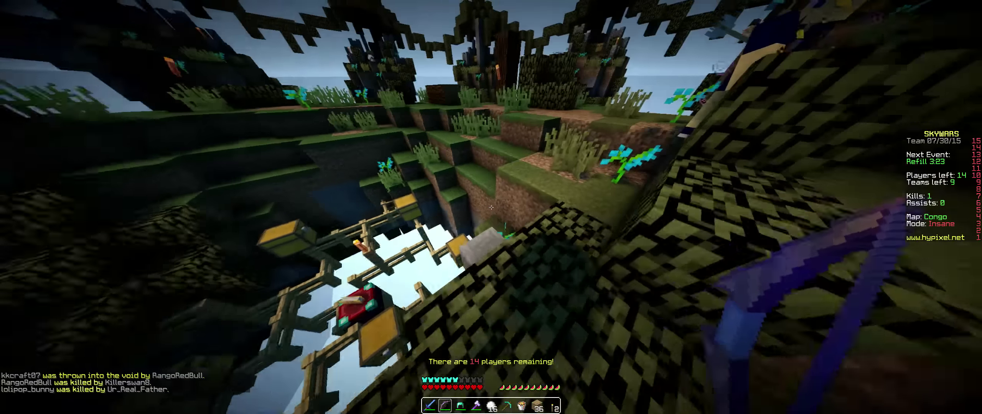
pyautogui.press('e')
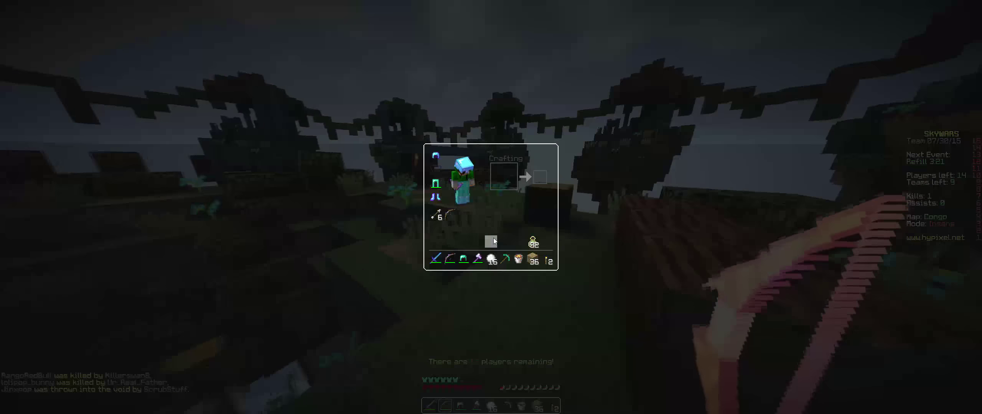
pyautogui.press('e')
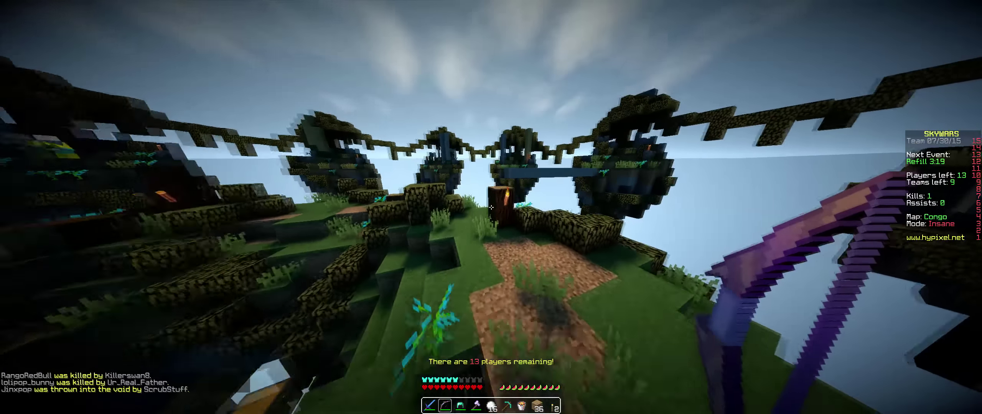
pyautogui.rightClick(491, 207)
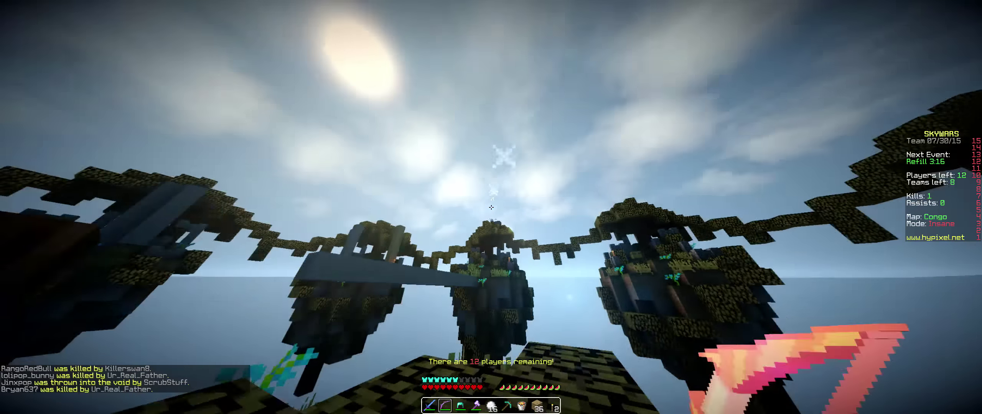
pyautogui.rightClick(491, 207)
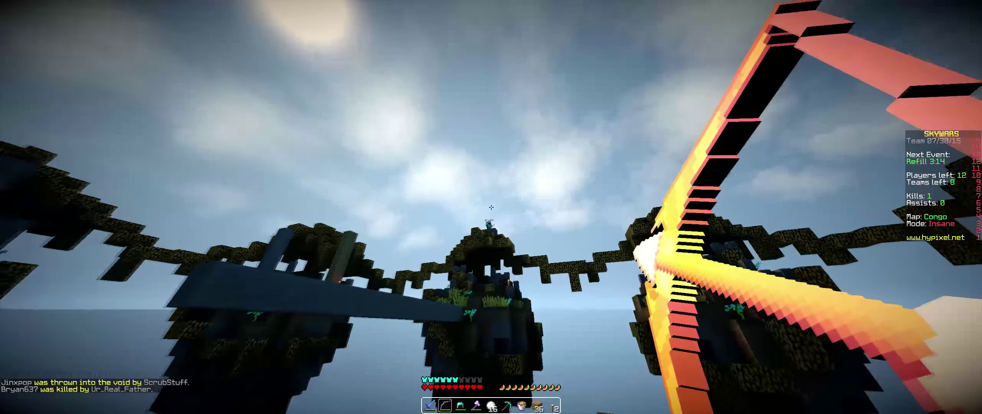
pyautogui.rightClick(491, 207)
# Step: Switch to the pink sword and check the inventory twice
pyautogui.press('1')
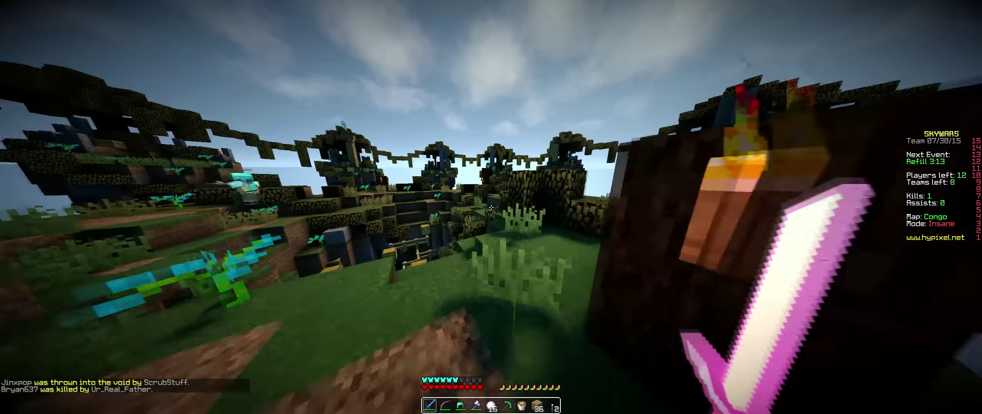
pyautogui.press('e')
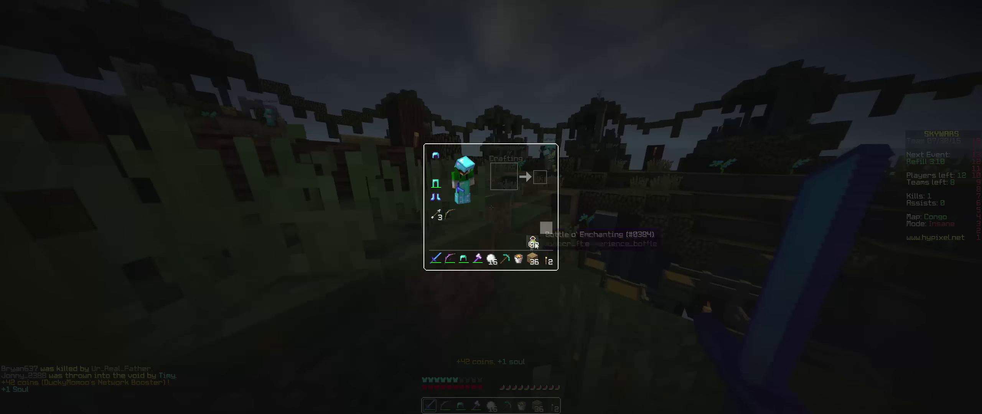
pyautogui.press('e')
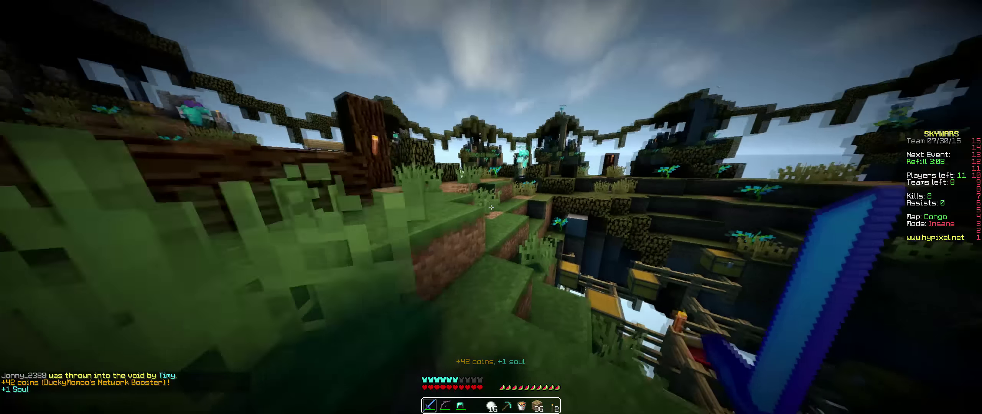
pyautogui.press('e')
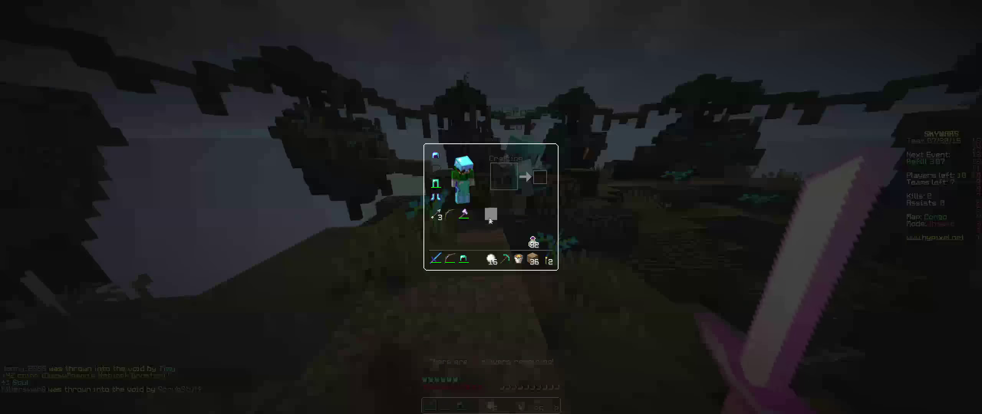
pyautogui.press('e')
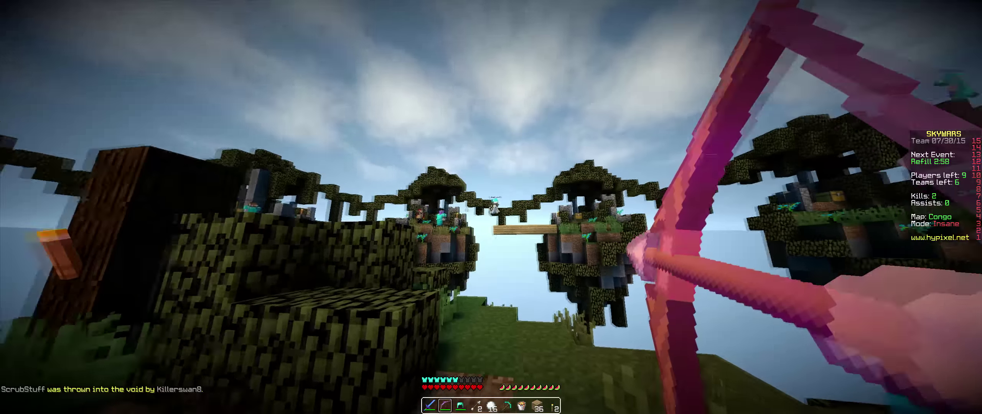
# Step: Fire repeated arrows at opponents on the floating and central islands
pyautogui.rightClick(491, 207)
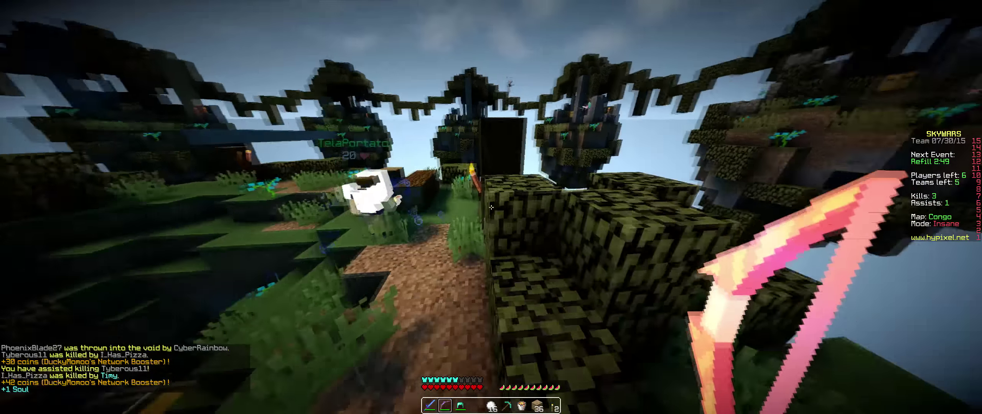
pyautogui.rightClick(491, 207)
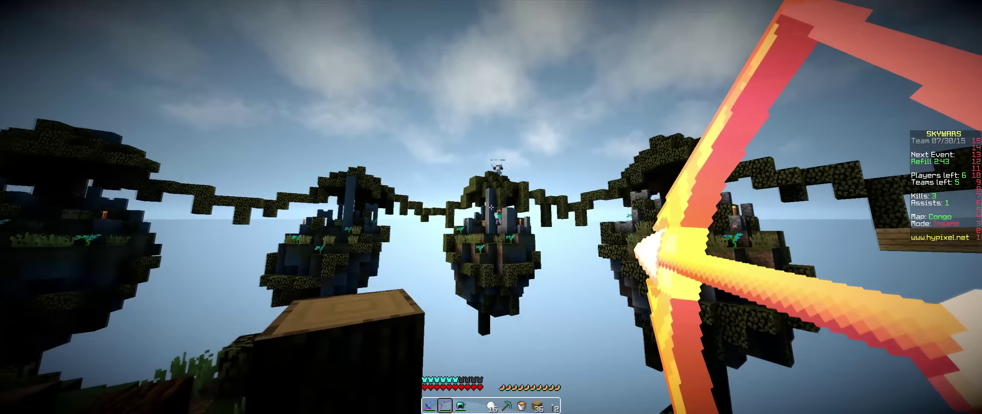
pyautogui.rightClick(491, 208)
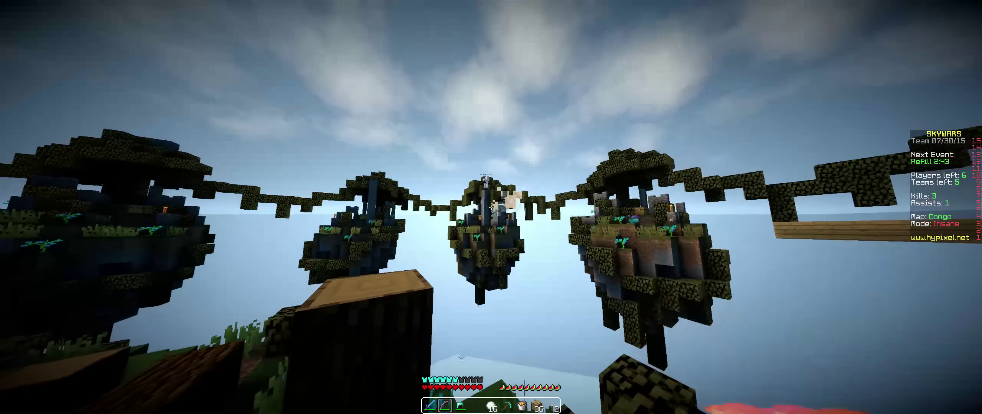
pyautogui.rightClick(491, 207)
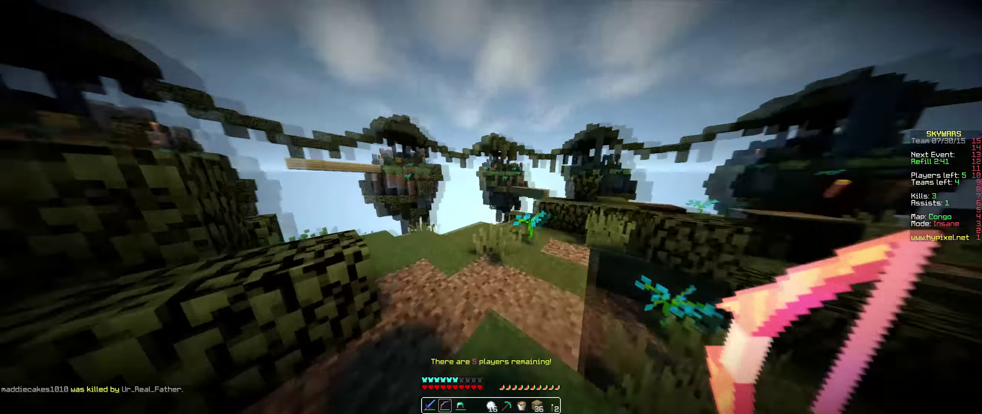
pyautogui.rightClick(491, 207)
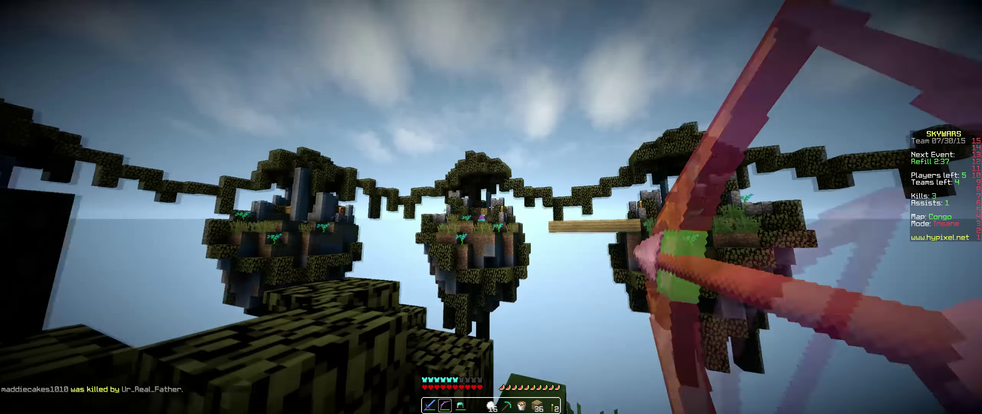
pyautogui.rightClick(491, 207)
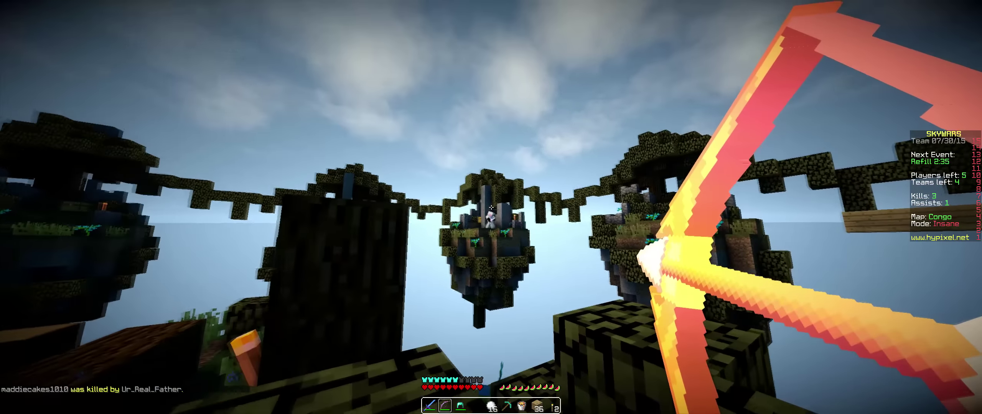
pyautogui.rightClick(491, 207)
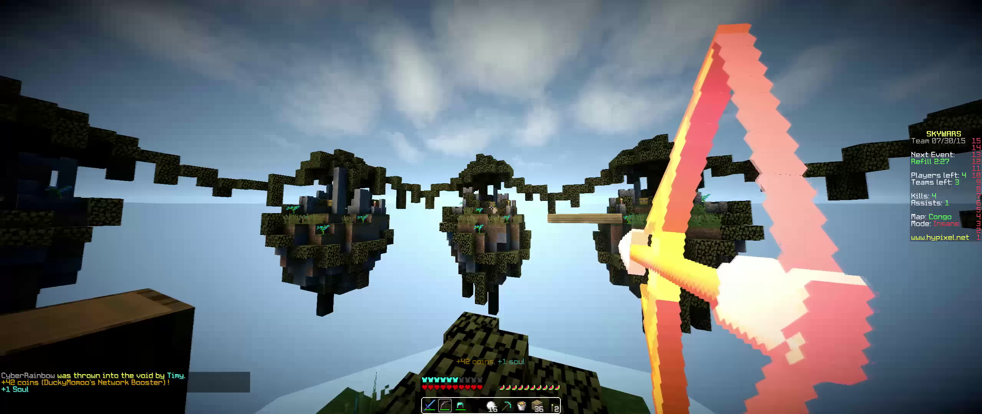
# Step: Advance toward the central island and keep shooting at the floating islands
pyautogui.press('1')
pyautogui.press('w')
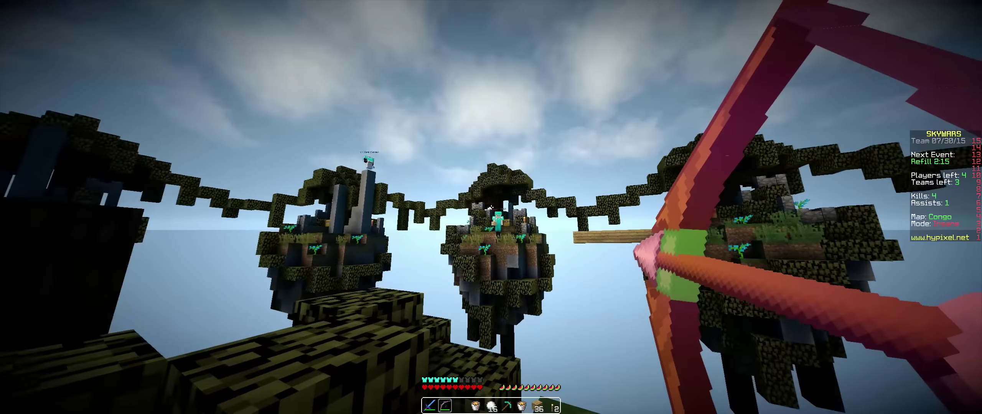
pyautogui.rightClick(491, 207)
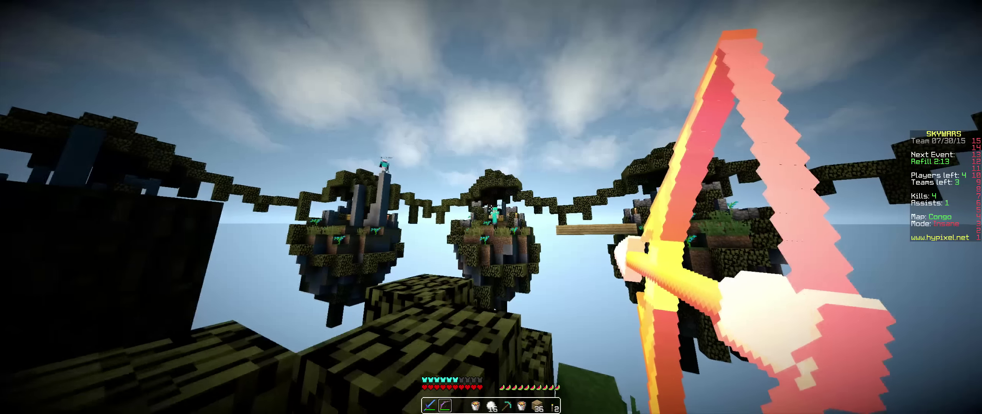
pyautogui.press('e')
pyautogui.press('e')
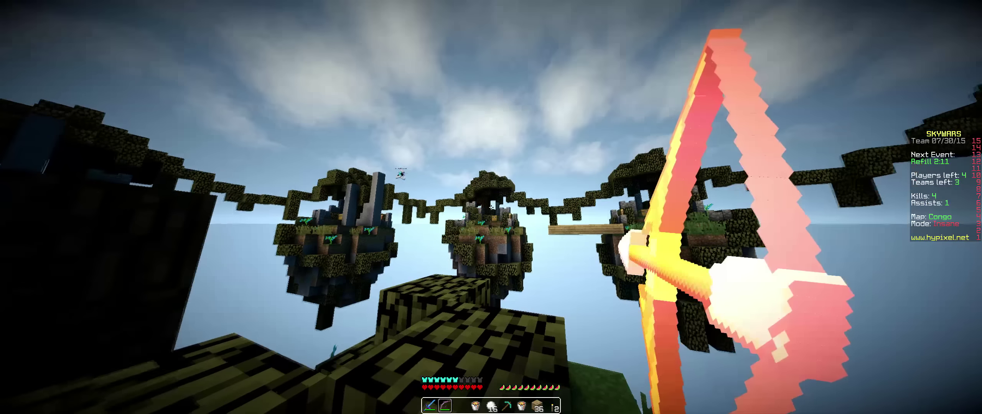
pyautogui.press('w')
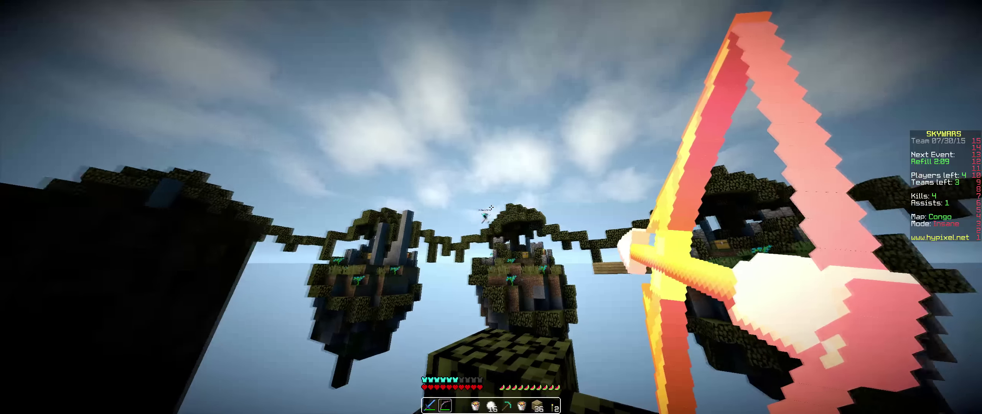
pyautogui.rightClick(491, 208)
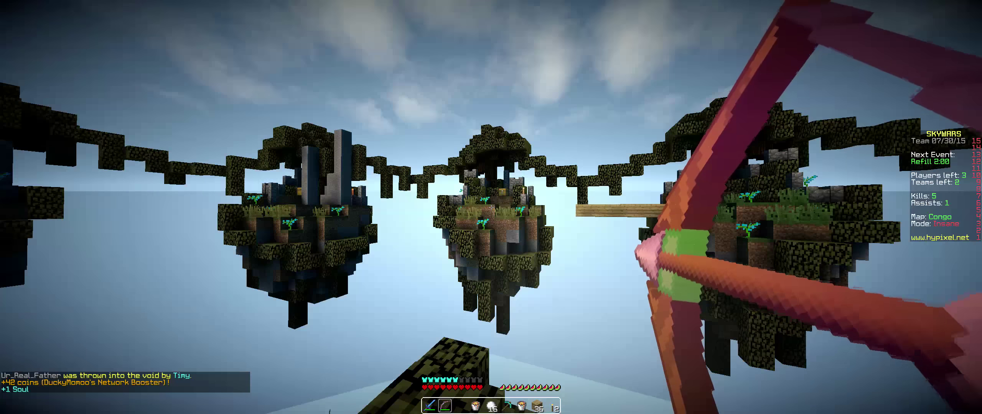
# Step: Walk into the central pit and open its chest, briefly pausing the game
pyautogui.press('1')
pyautogui.press('e')
pyautogui.press('e')
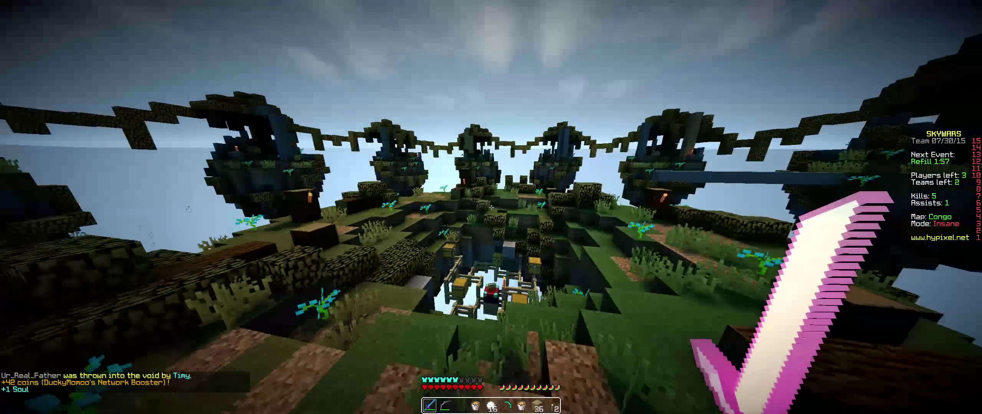
pyautogui.press('w')
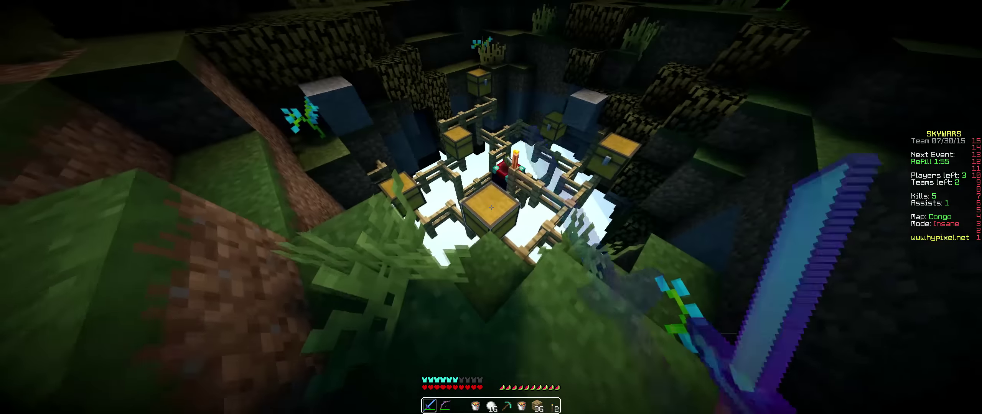
pyautogui.rightClick(491, 208)
pyautogui.press('e')
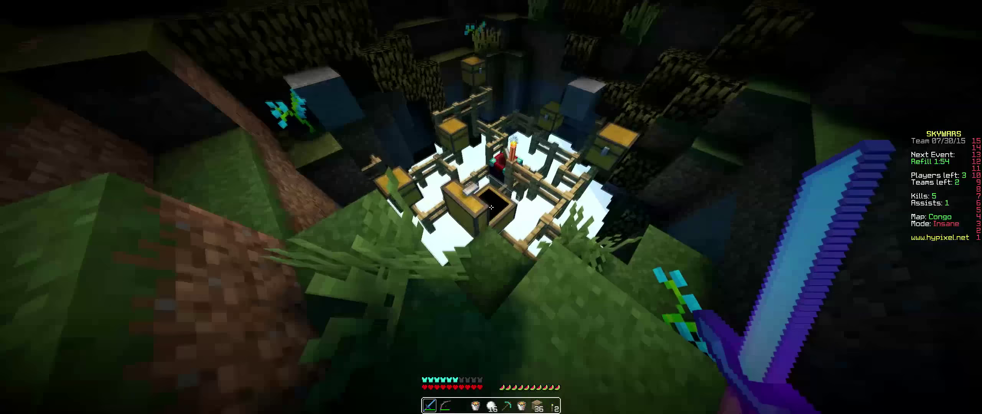
pyautogui.press('3')
pyautogui.press('Escape')
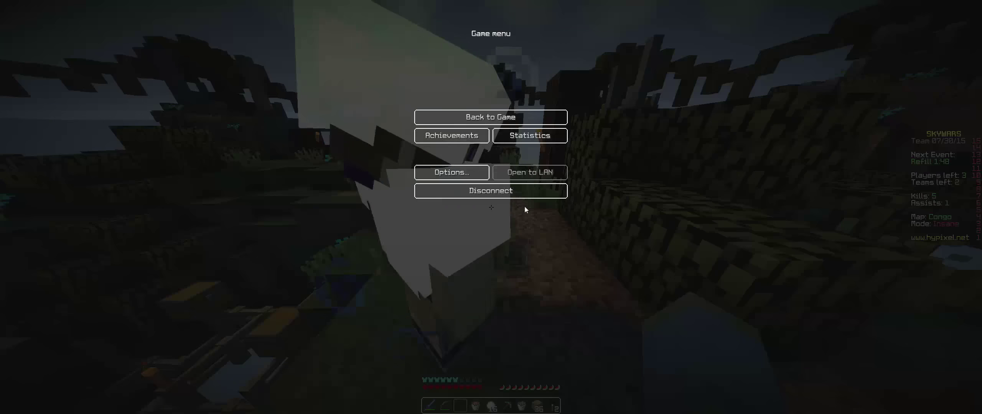
pyautogui.press('Escape')
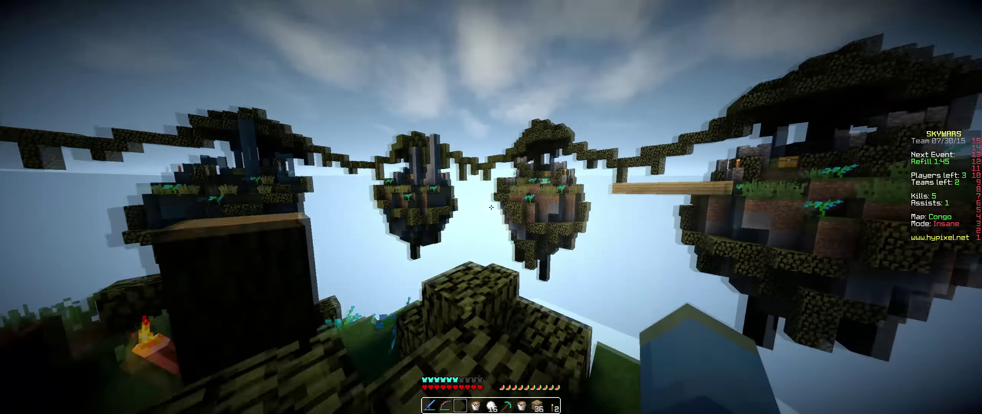
# Step: Ready the bow, take a shot at the islands, and climb to higher ground
pyautogui.press('2')
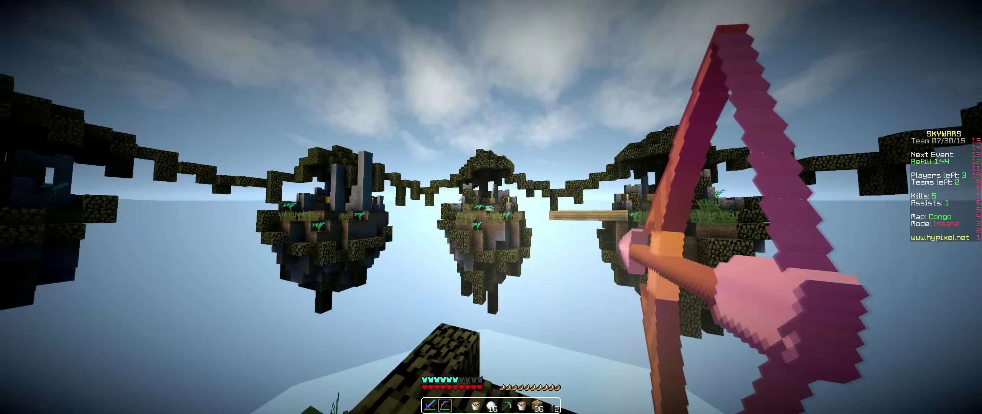
pyautogui.rightClick(498, 168)
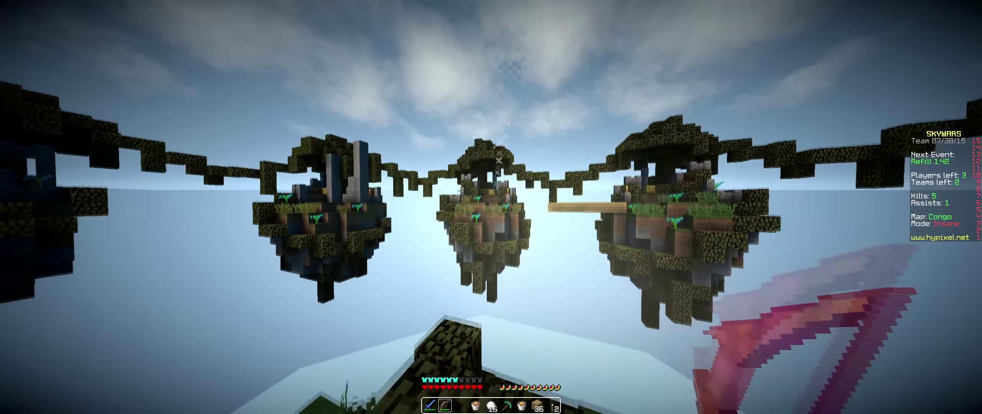
pyautogui.press('3')
pyautogui.press('2')
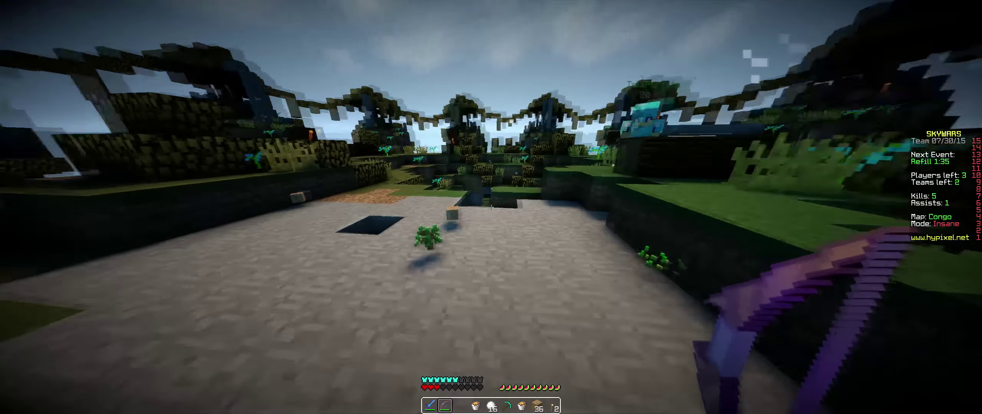
pyautogui.press('w')
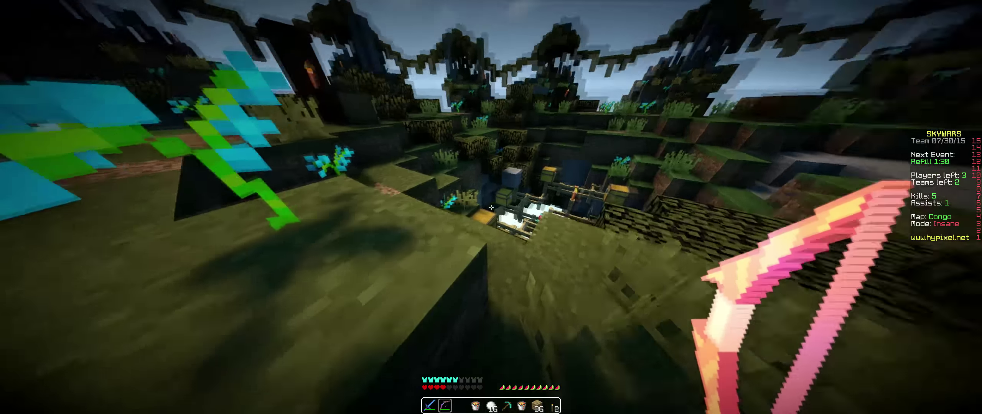
# Step: Drop into the central pit, close the chest, and fire the bow
pyautogui.press('w')
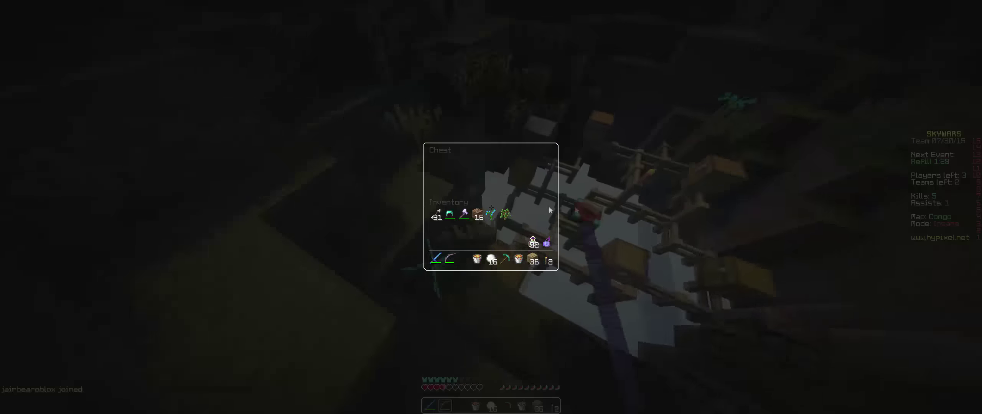
pyautogui.press('e')
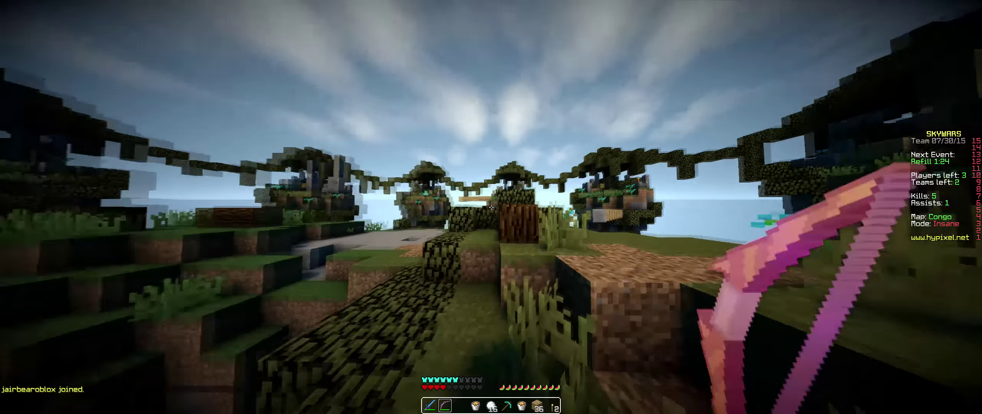
pyautogui.rightClick(491, 206)
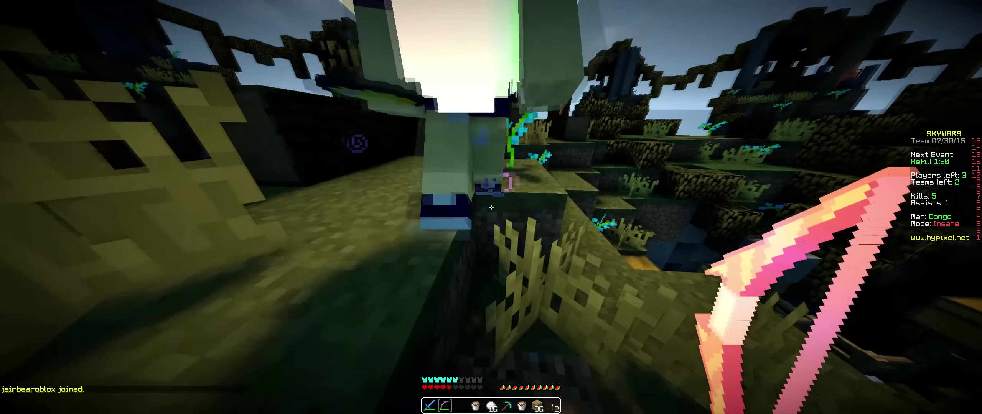
# Step: Eat the golden item from slot 3 to heal, then reselect the bow
pyautogui.press('e')
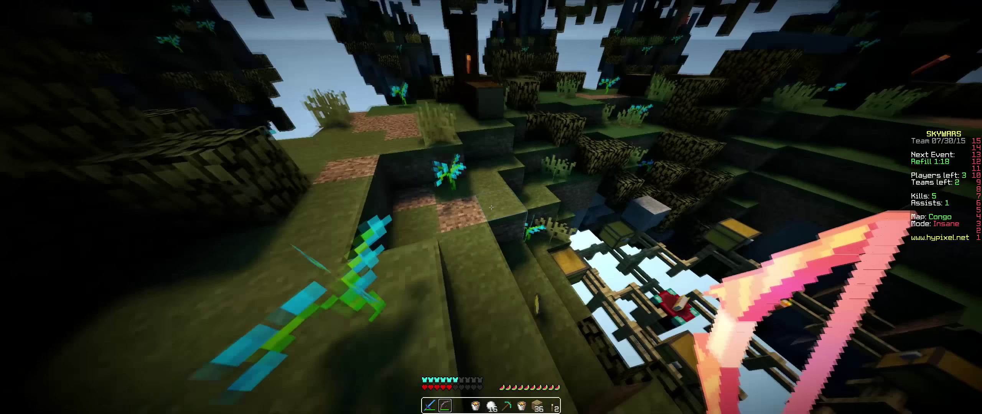
pyautogui.press('3')
pyautogui.rightClick(492, 208)
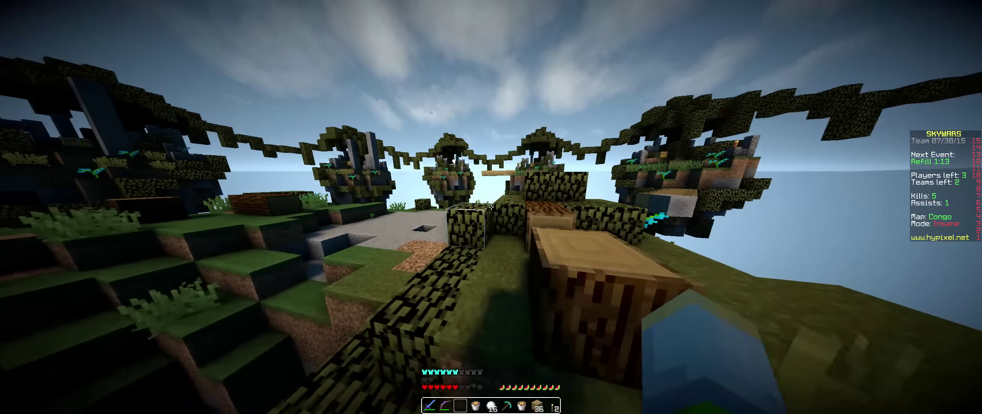
pyautogui.press('2')
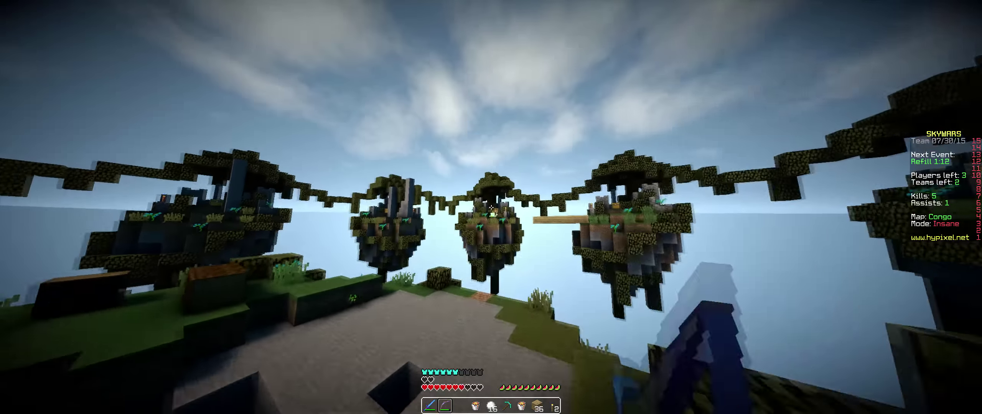
# Step: Shoot the last opponent with the bow, then switch to the sword and walk forward
pyautogui.rightClick(491, 207)
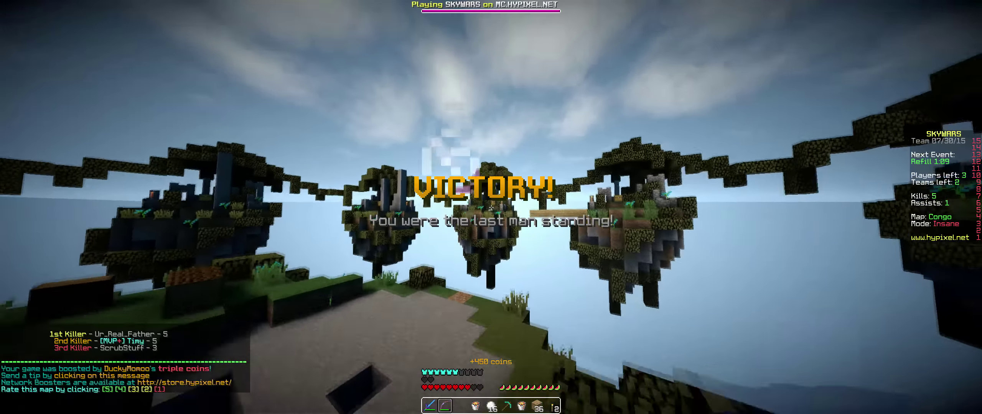
pyautogui.rightClick(491, 208)
pyautogui.press('1')
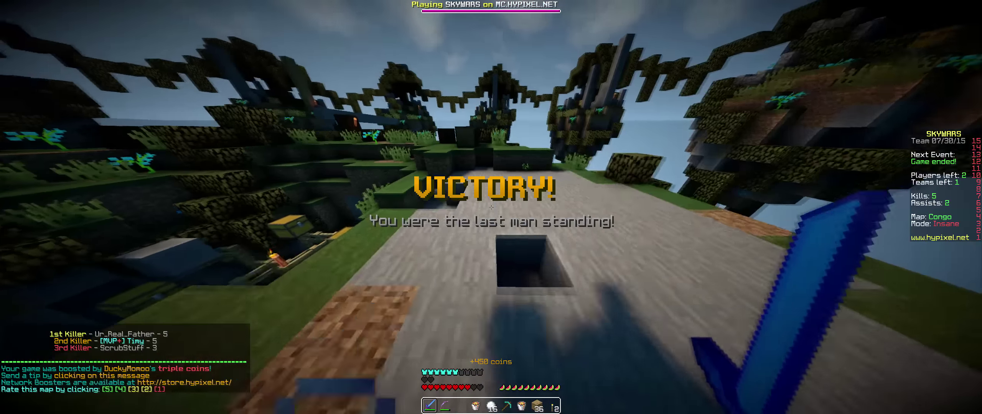
pyautogui.press('w')
pyautogui.press('w')
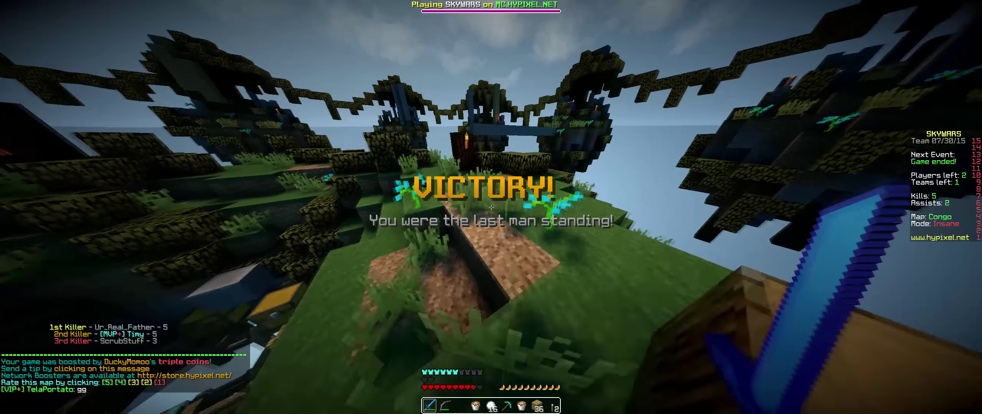